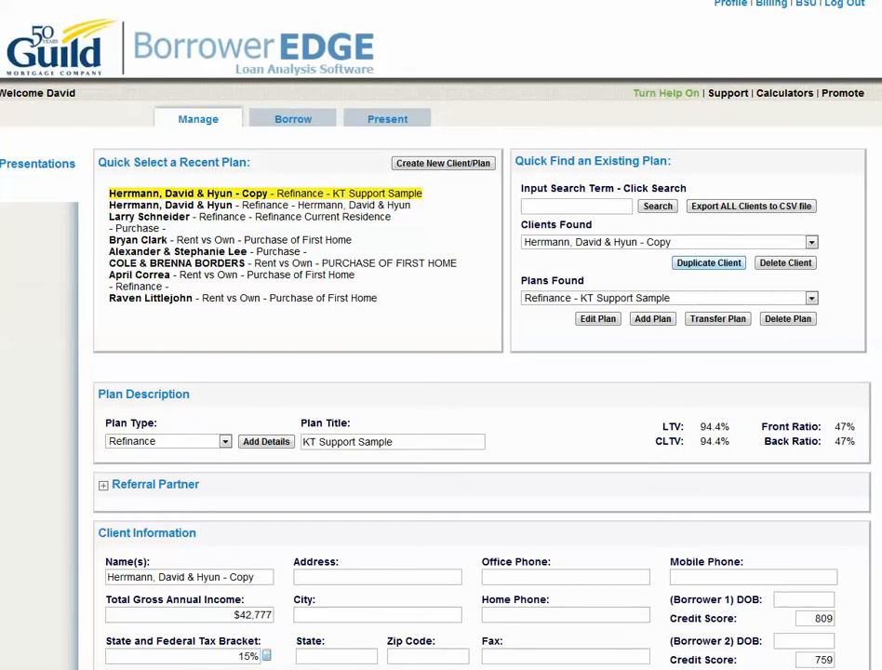
# Open the plan's Borrow page and rename Alternative 1 as Extra $941.76
pyautogui.scroll(-4, 441, 335)
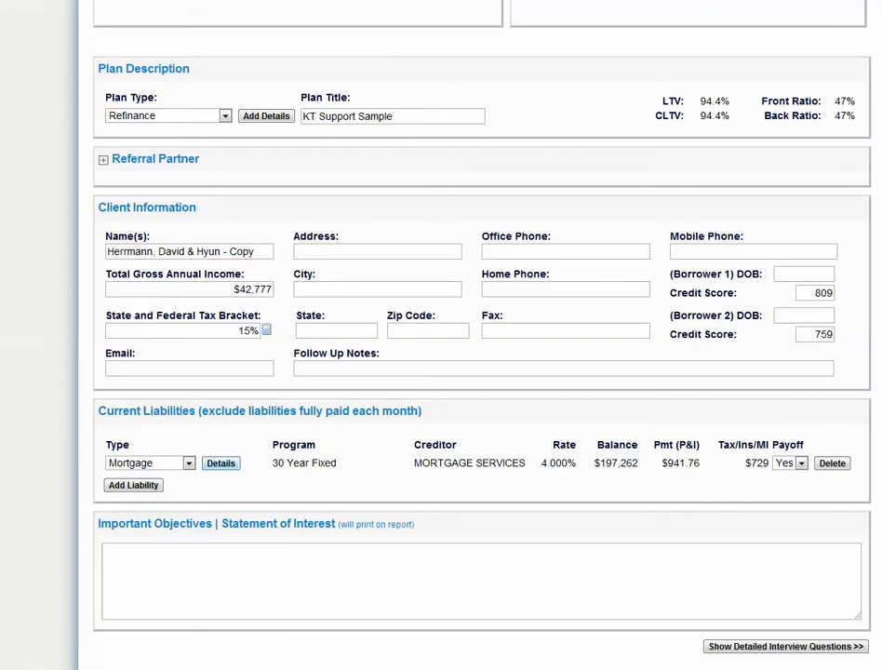
pyautogui.scroll(5, 482, 335)
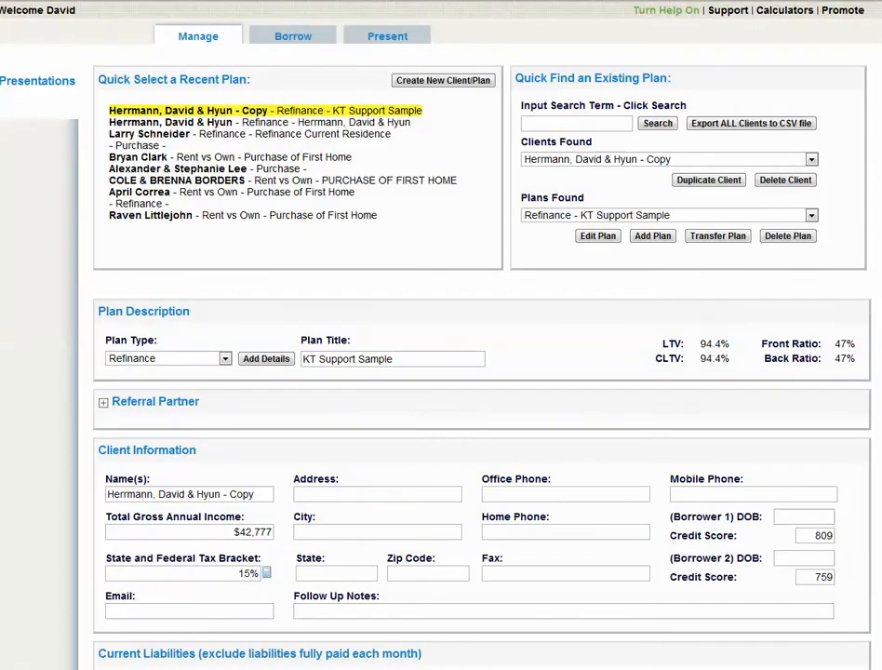
pyautogui.click(293, 35)
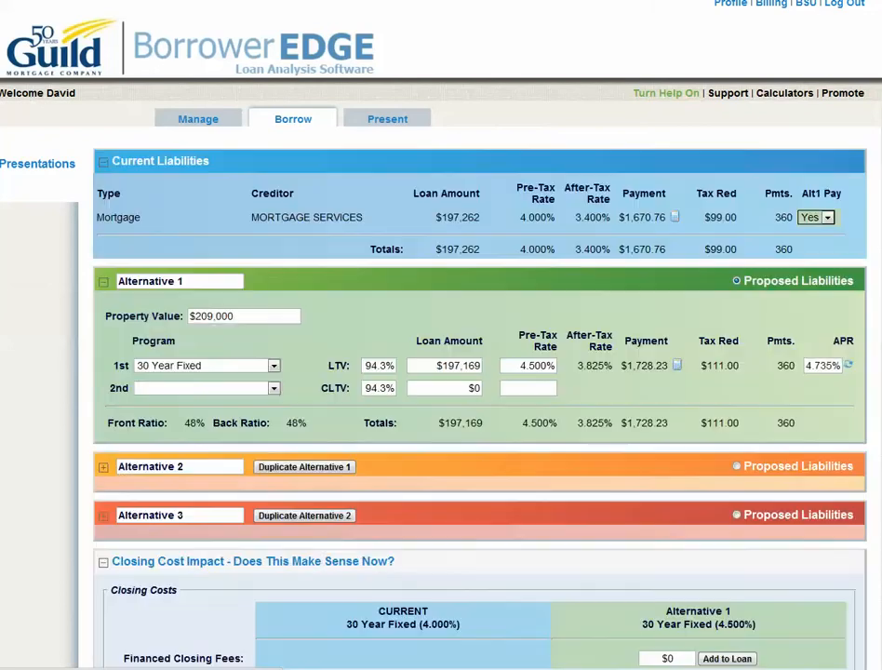
pyautogui.press('Tab')
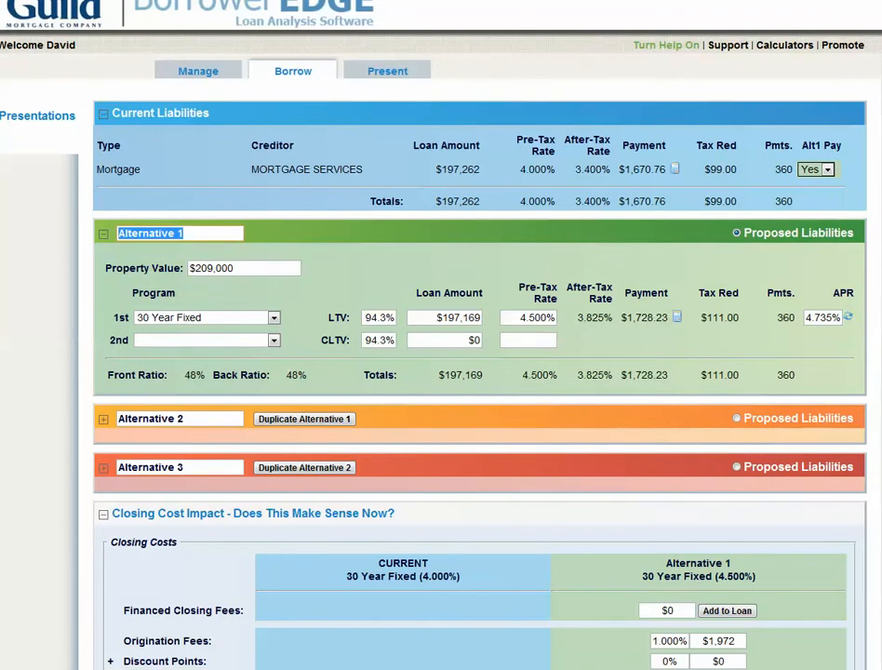
pyautogui.write('Extr')
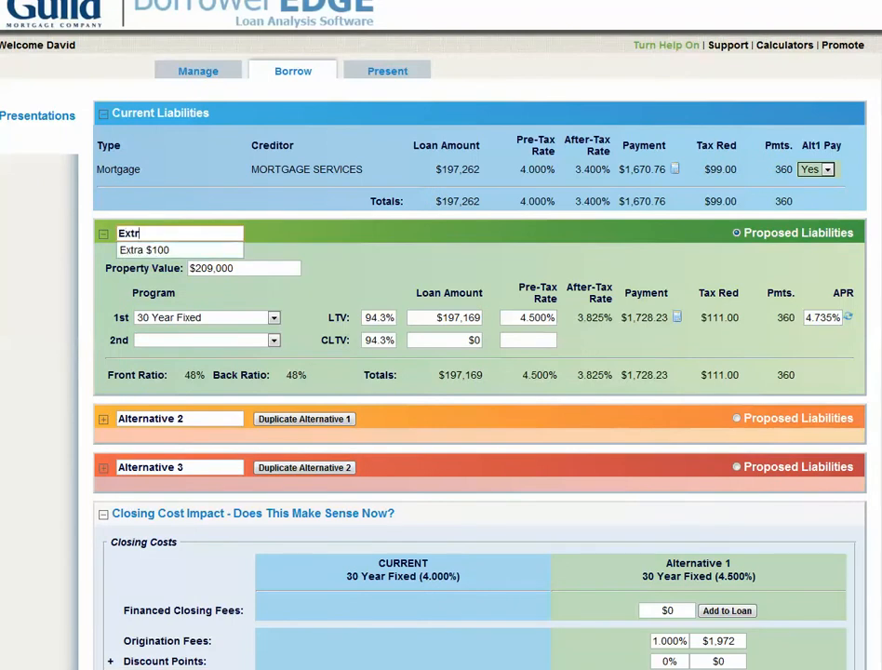
pyautogui.write('a $9')
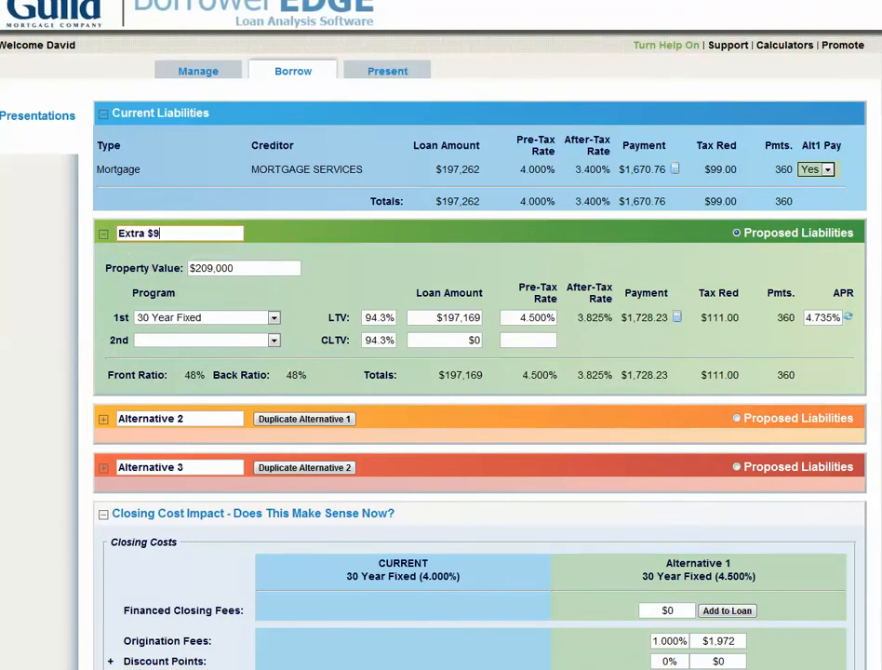
pyautogui.write('41.76')
pyautogui.press('Tab')
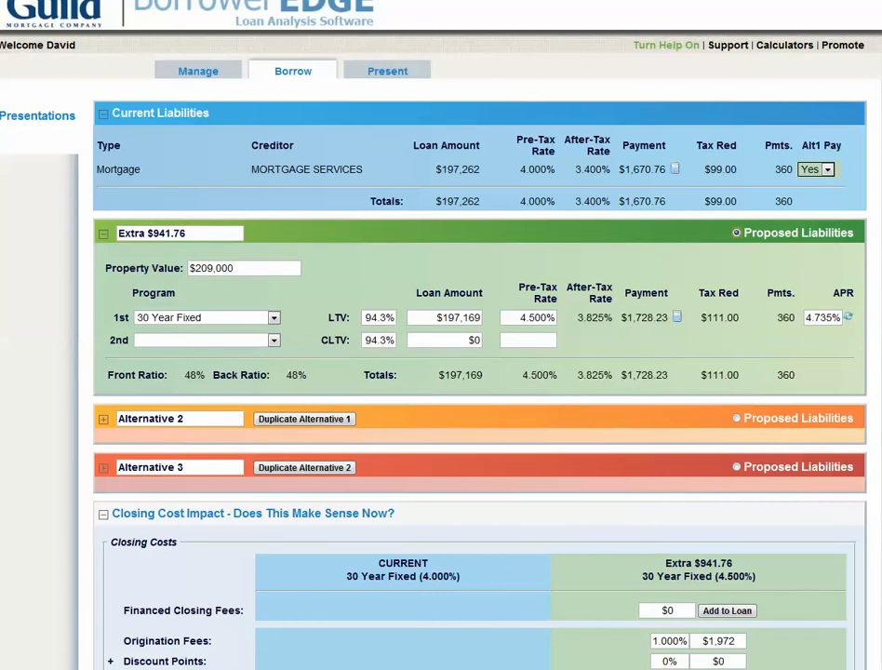
# Set the first loan of the Extra $941.76 alternative to a 4% pre-tax rate and a $197,262 loan amount
pyautogui.click(529, 318)
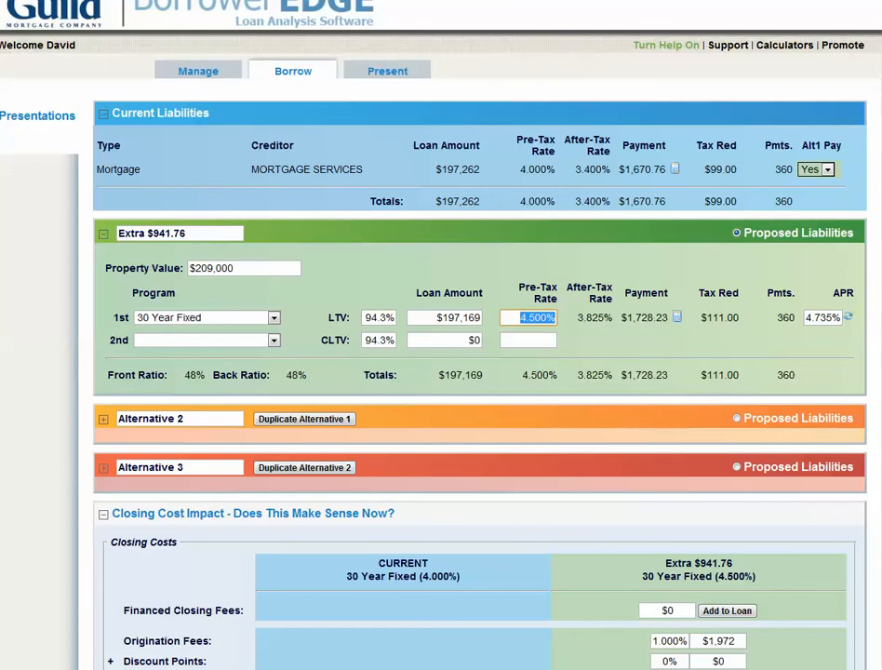
pyautogui.write('4')
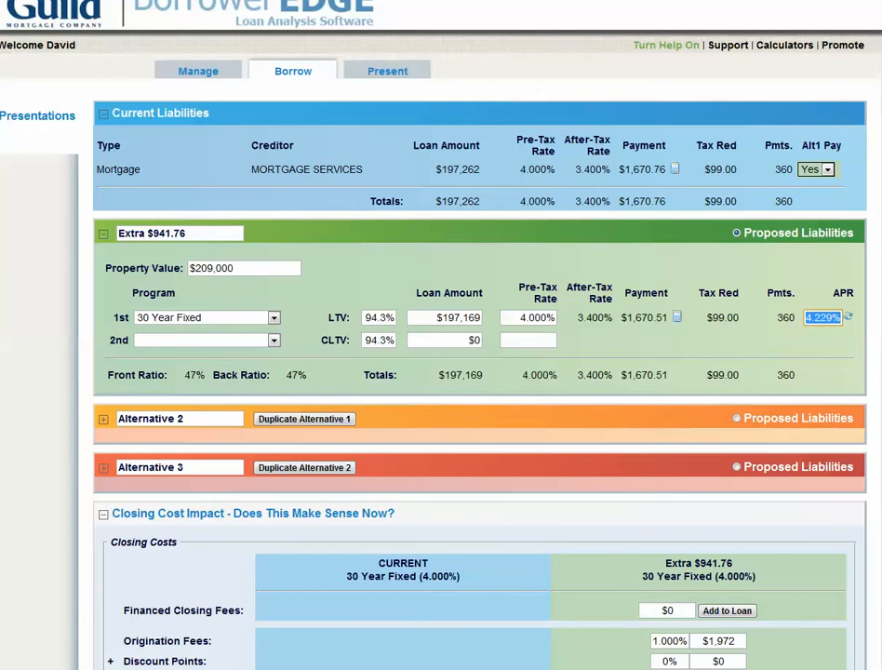
pyautogui.click(445, 317)
pyautogui.write('197')
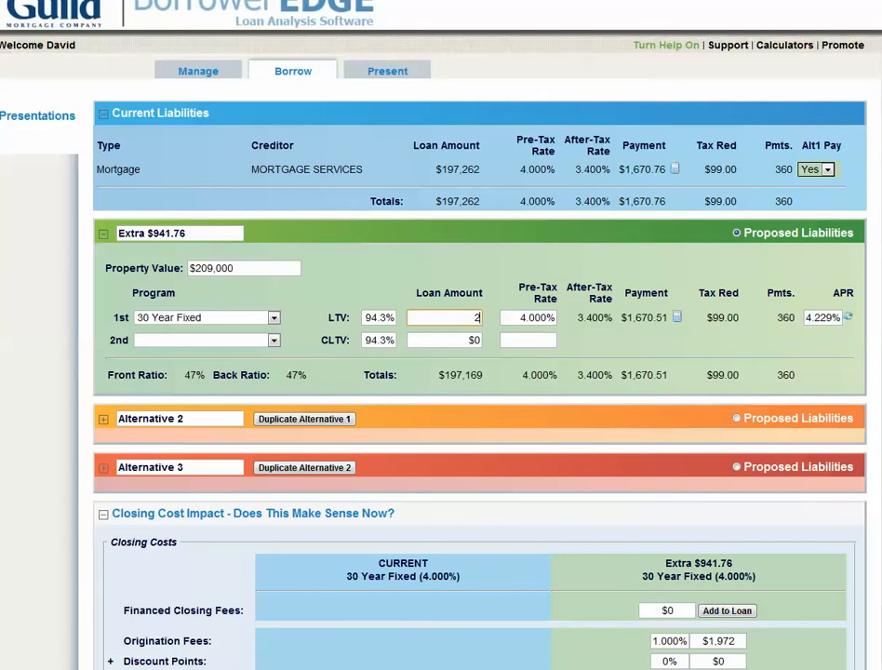
pyautogui.write('262')
pyautogui.press('Tab')
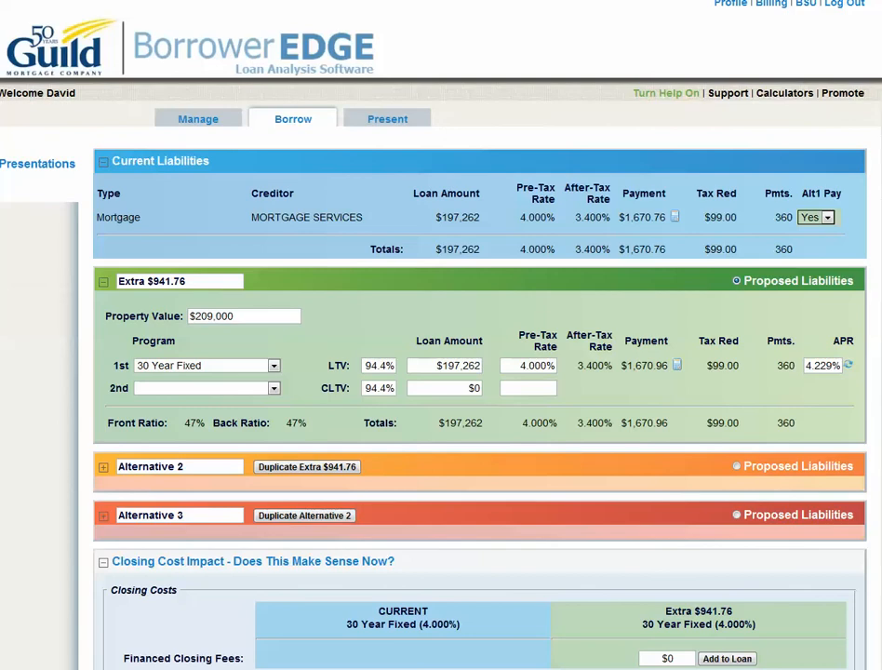
# Clear the origination fees and closing costs of the Extra $941.76 alternative to $0
pyautogui.scroll(-3, 442, 372)
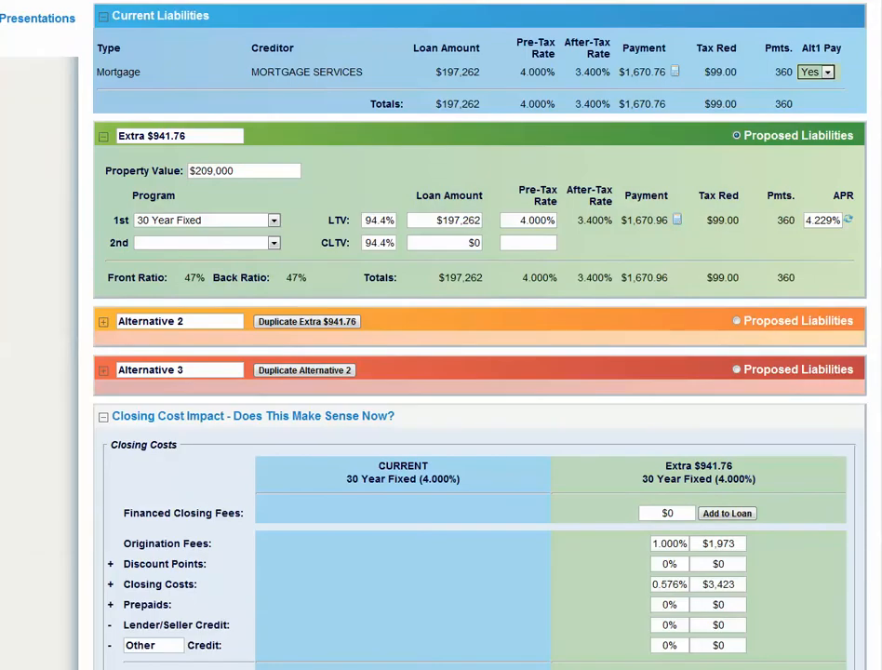
pyautogui.scroll(-3, 479, 373)
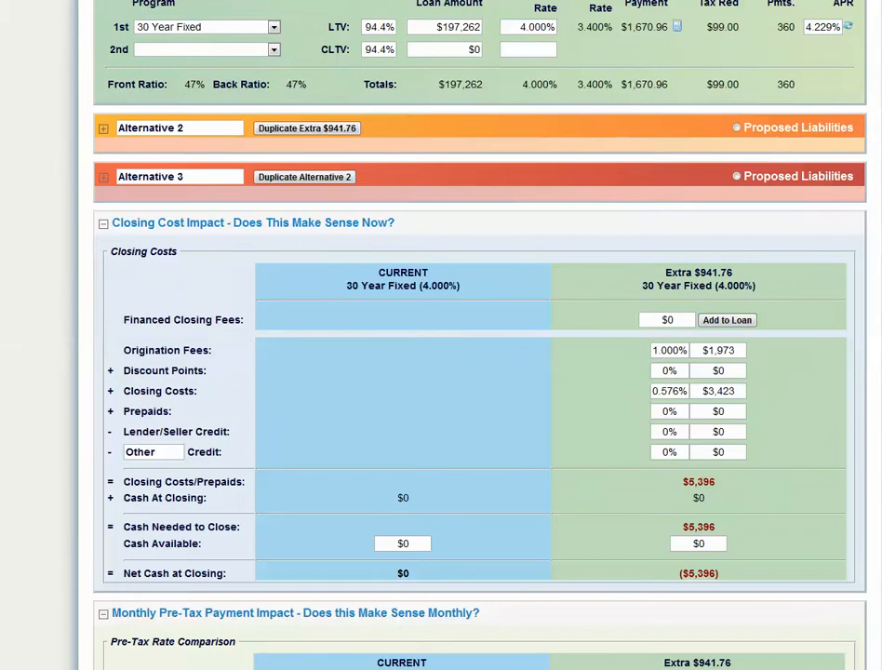
pyautogui.click(719, 253)
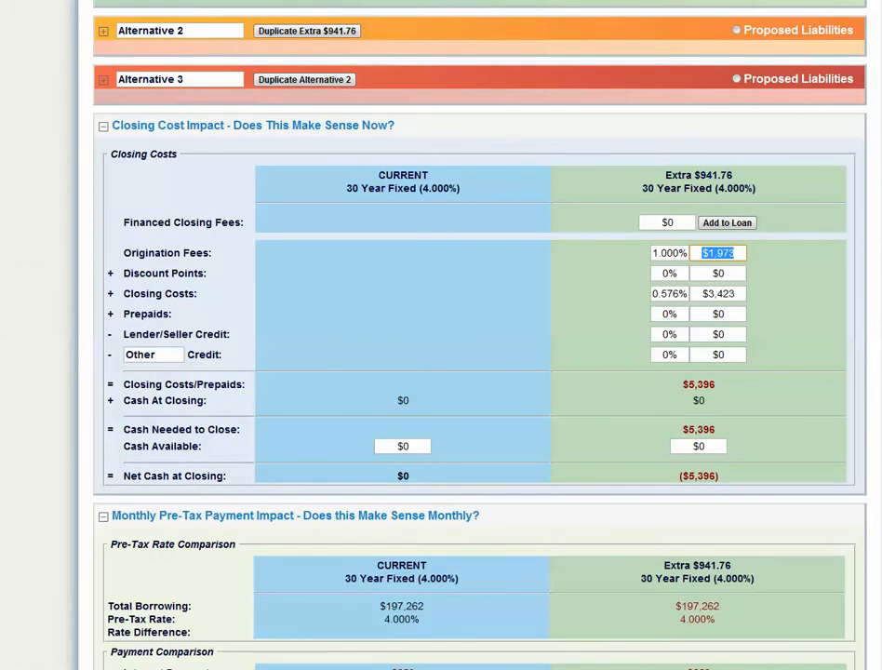
pyautogui.press('BackSpace')
pyautogui.click(719, 295)
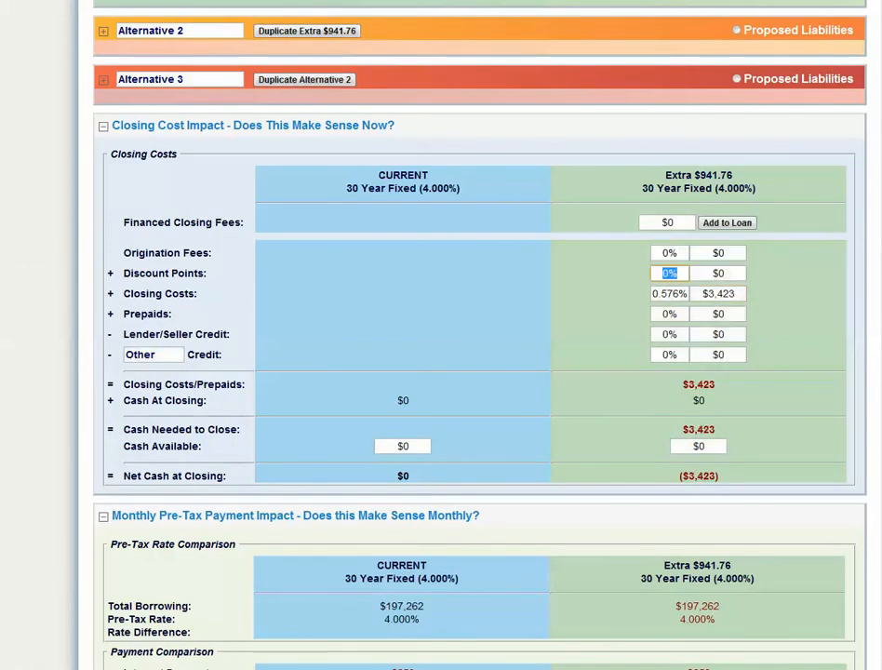
pyautogui.doubleClick(719, 294)
pyautogui.press('BackSpace')
pyautogui.click(719, 314)
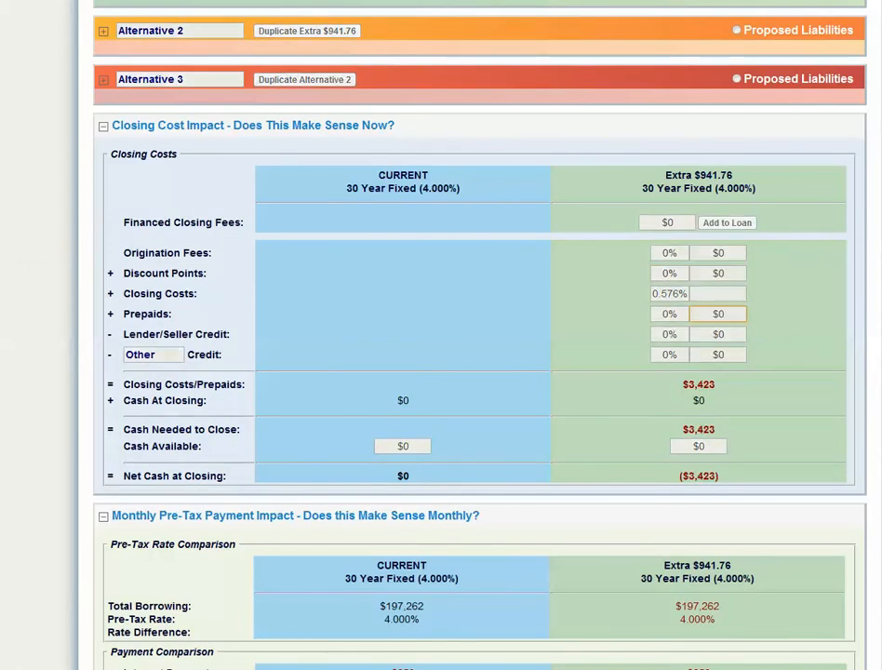
# Collapse the Closing Cost Impact and Monthly Pre-Tax Payment Impact sections
pyautogui.scroll(-2, 479, 335)
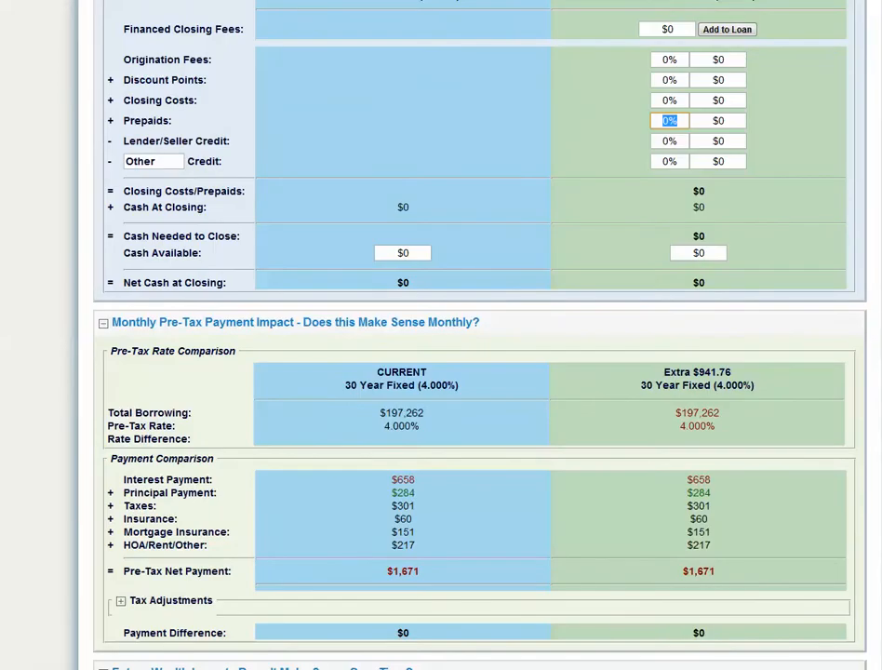
pyautogui.scroll(2, 479, 335)
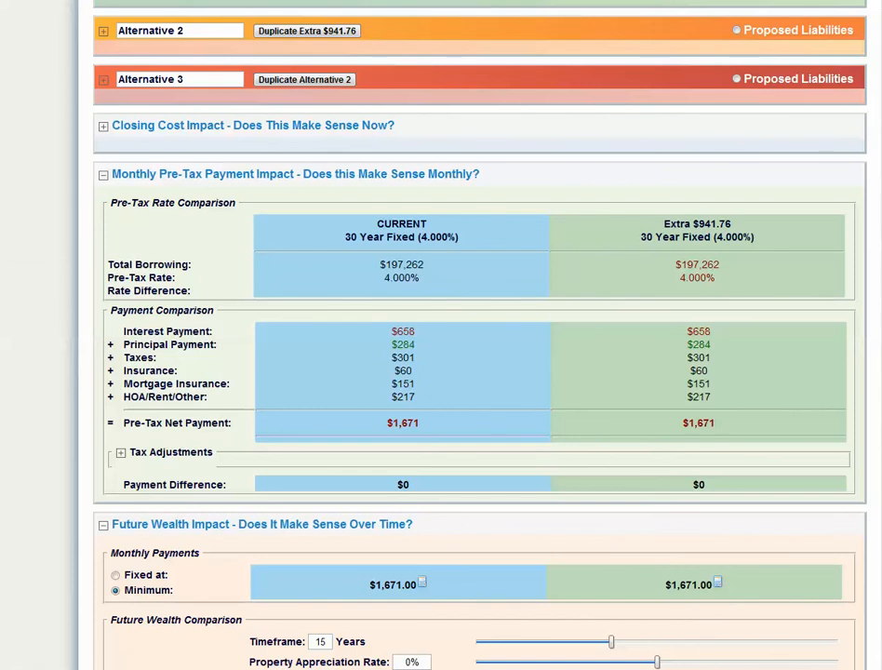
pyautogui.click(104, 175)
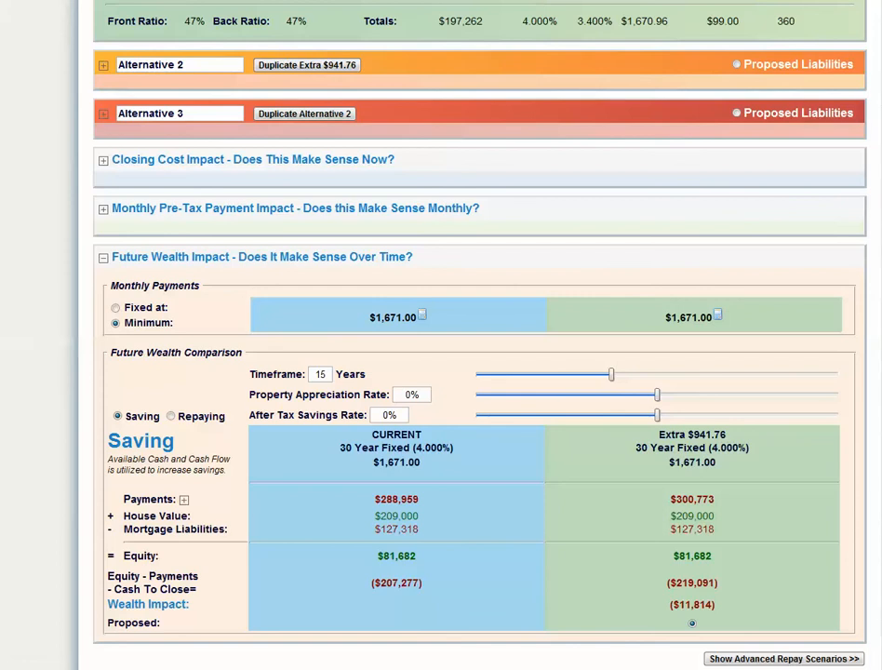
pyautogui.scroll(3, 479, 335)
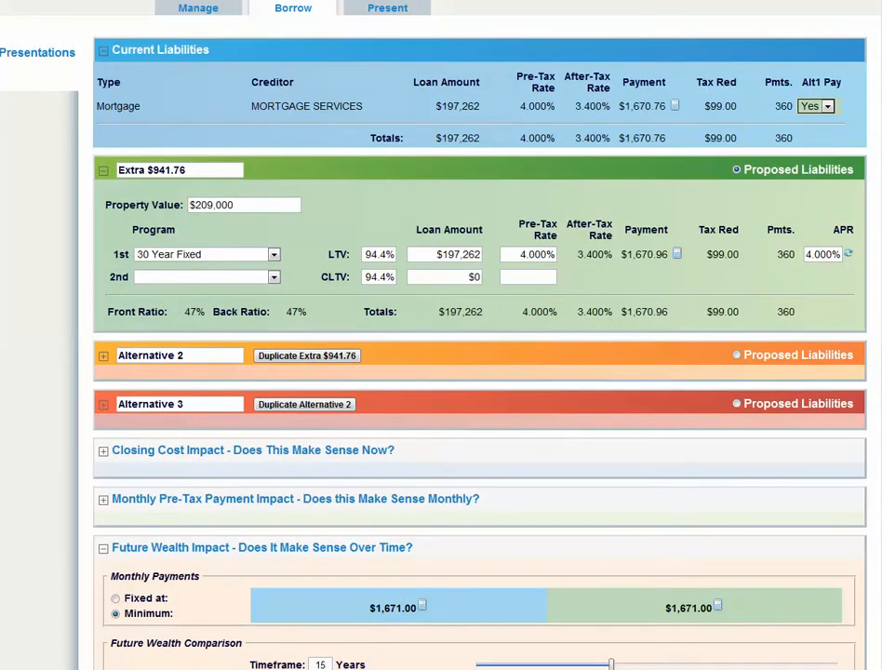
pyautogui.scroll(-3, 480, 335)
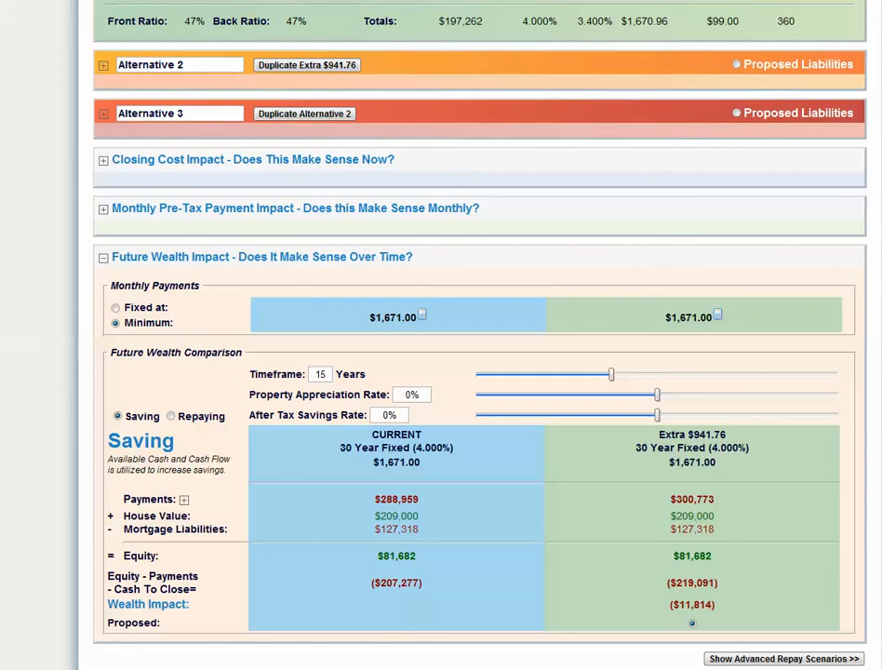
# Add and save a monthly extra payment of $941.76 starting in month 2 for the Extra $941.76 alternative
pyautogui.click(717, 314)
pyautogui.click(248, 234)
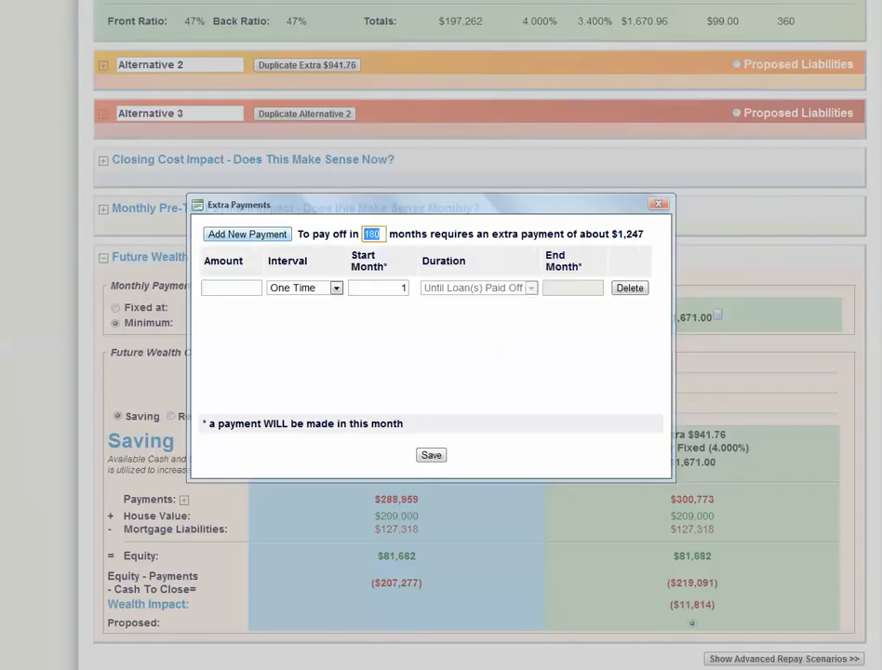
pyautogui.click(232, 289)
pyautogui.write('941.76')
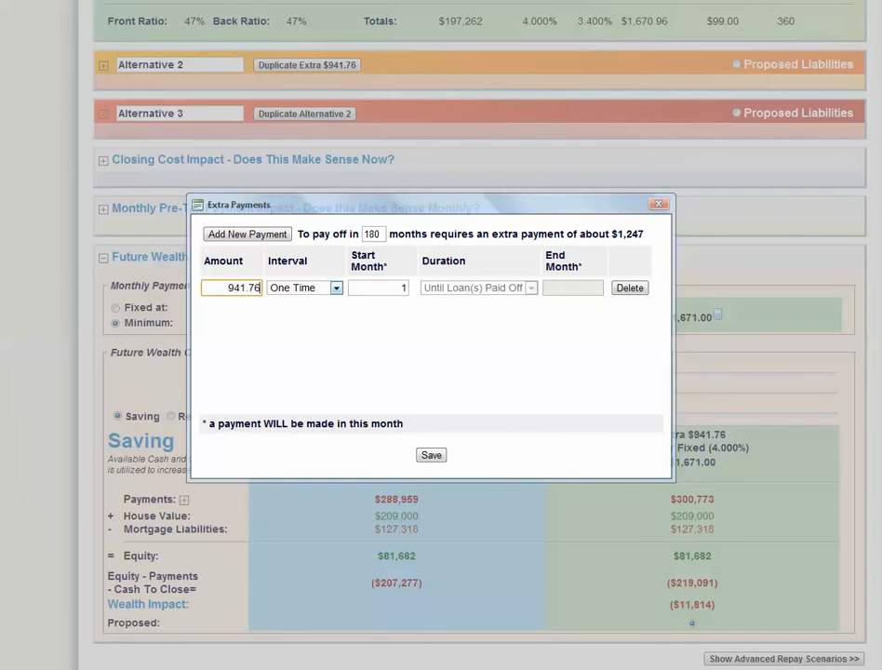
pyautogui.click(336, 288)
pyautogui.press('Down')
pyautogui.press('Down')
pyautogui.press('Tab')
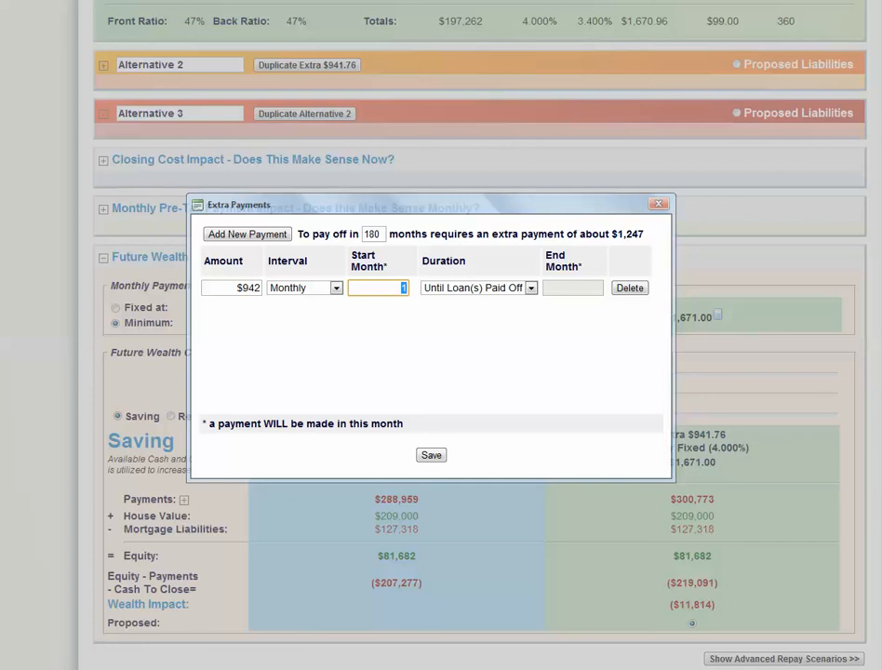
pyautogui.write('2')
pyautogui.click(431, 455)
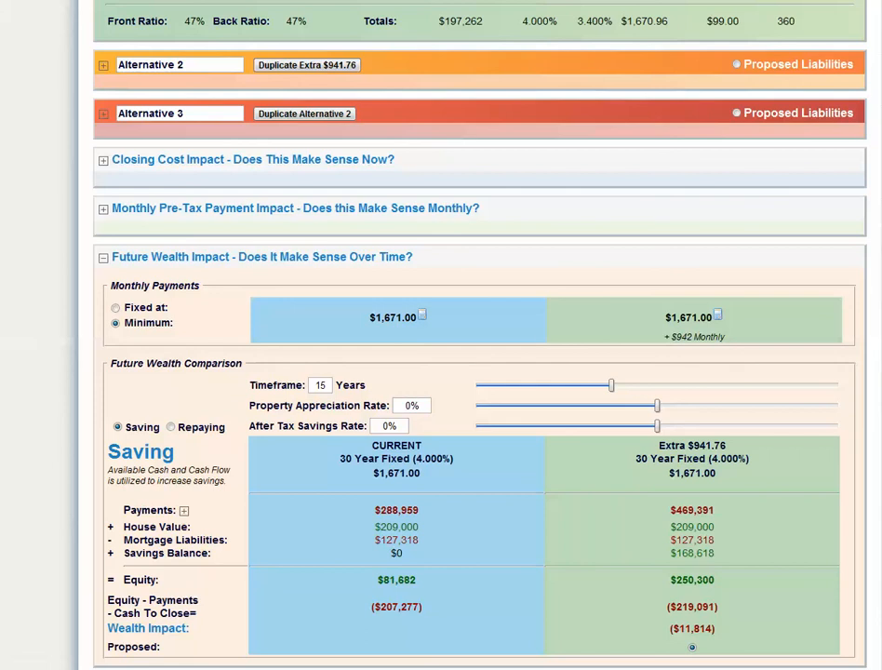
# Switch the future wealth comparison to Repaying and set its timeframe to 13 years
pyautogui.click(170, 426)
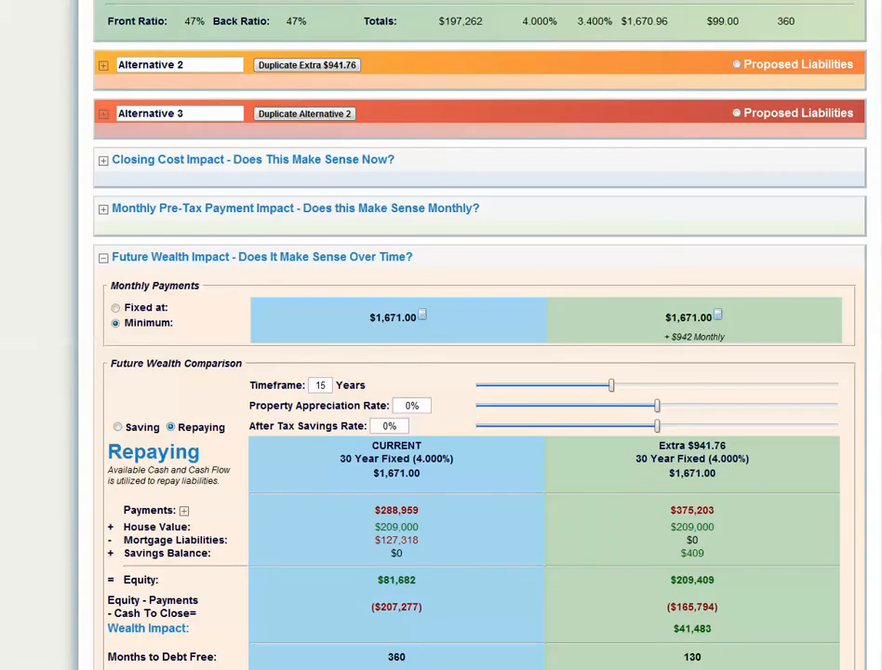
pyautogui.scroll(-1, 479, 372)
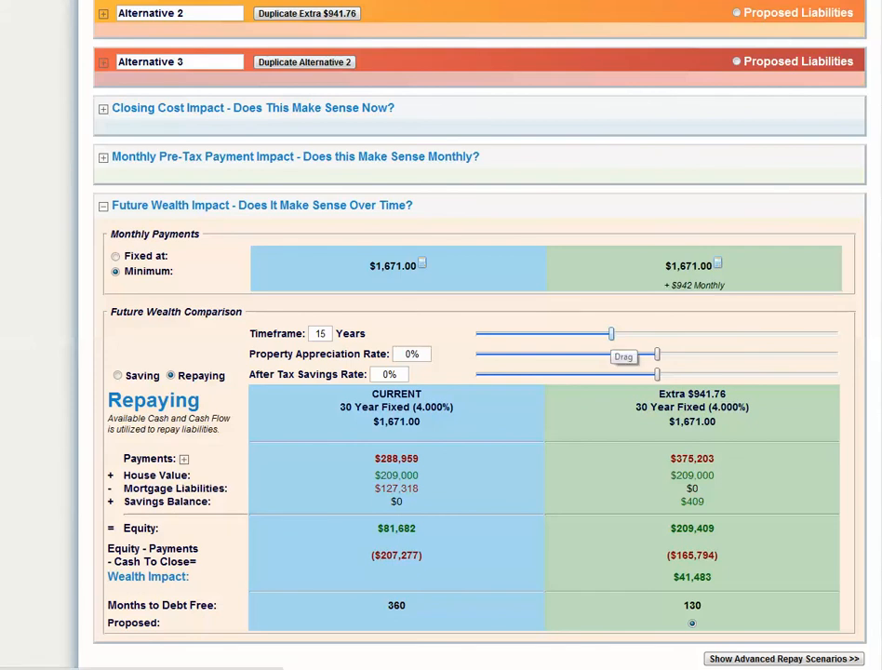
pyautogui.moveTo(611, 333); pyautogui.dragTo(592, 333)
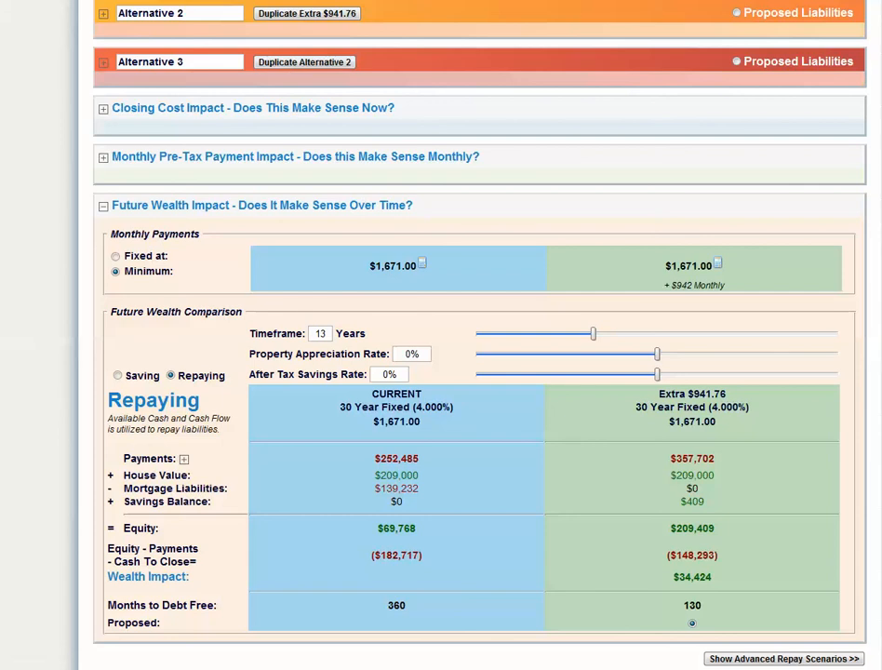
# Examine the wealth impact with the monthly payment section and its tax adjustments expanded
pyautogui.moveTo(671, 577); pyautogui.dragTo(713, 577)
pyautogui.click(479, 168)
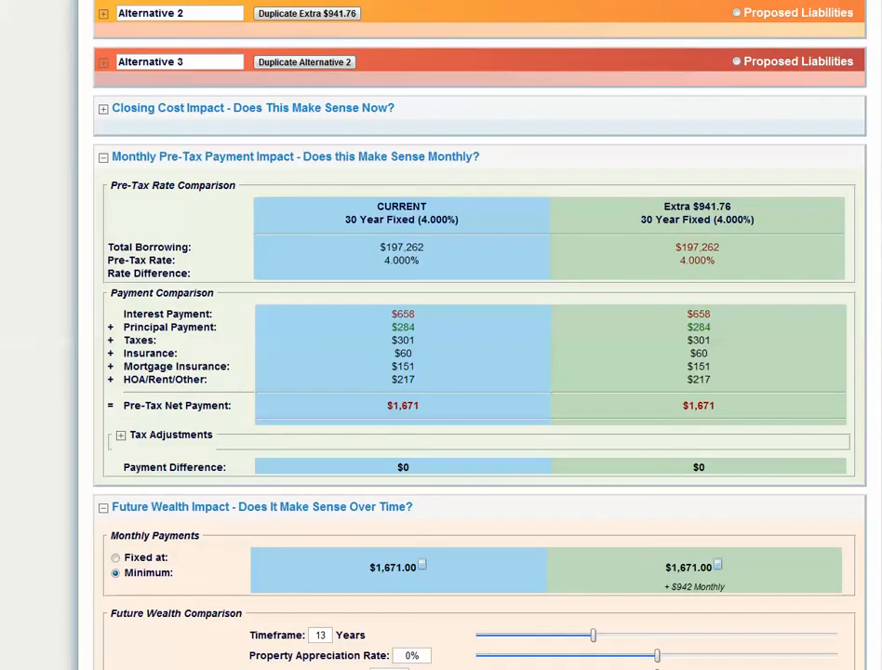
pyautogui.click(121, 435)
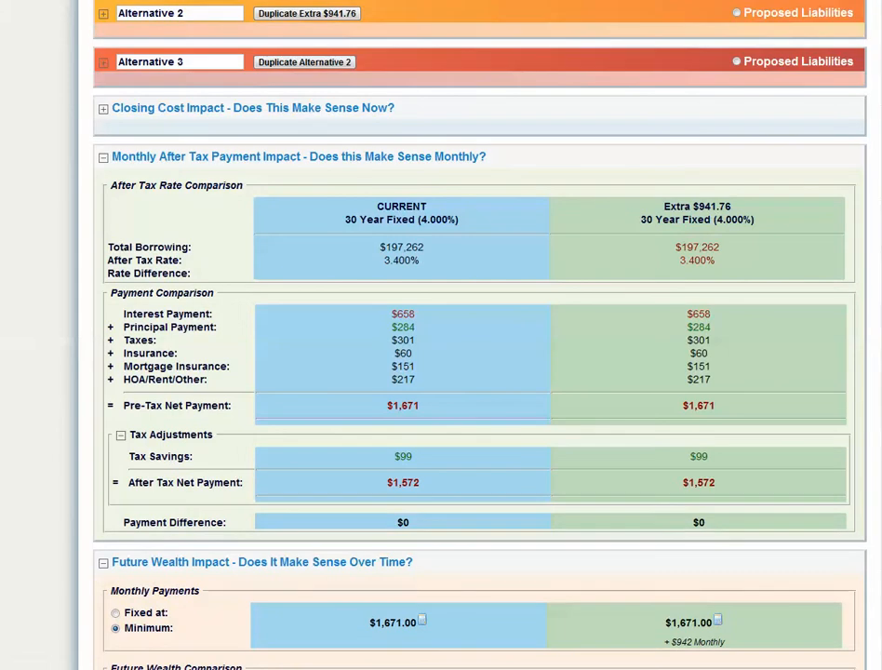
pyautogui.scroll(-7, 479, 372)
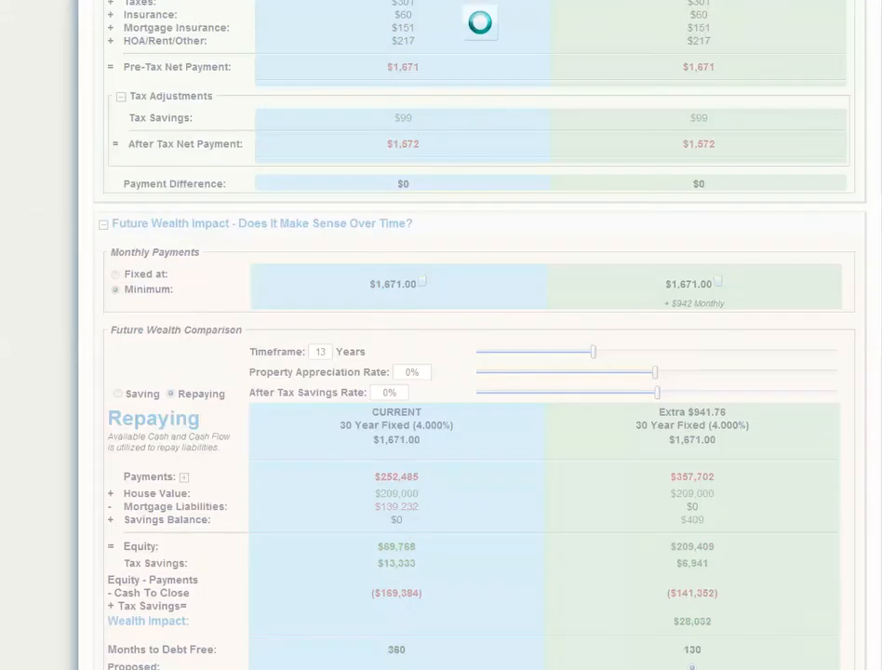
pyautogui.scroll(-3, 479, 373)
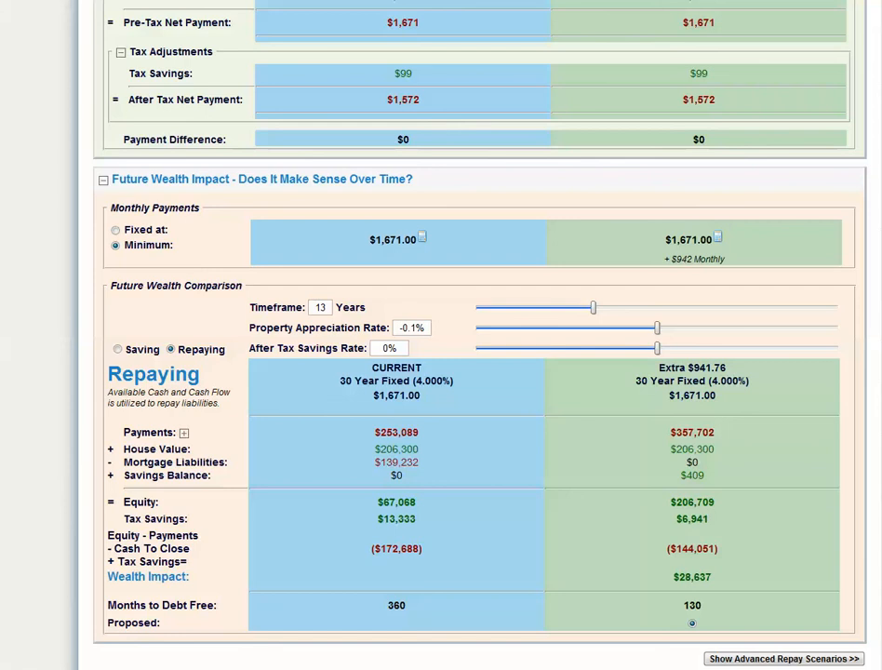
# Collapse the tax adjustments and the Monthly Pre-Tax Payment Impact section
pyautogui.click(121, 53)
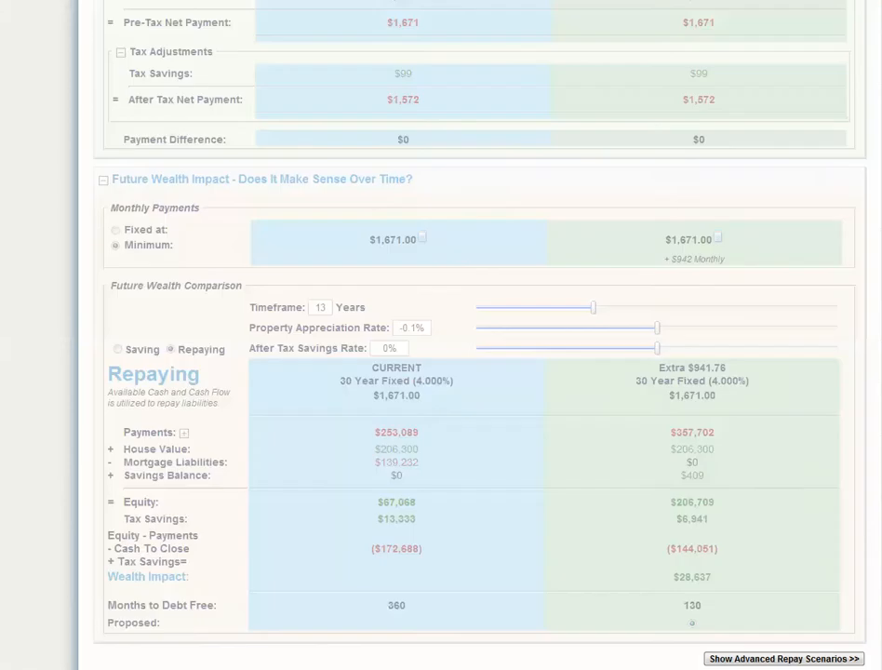
pyautogui.scroll(3, 480, 372)
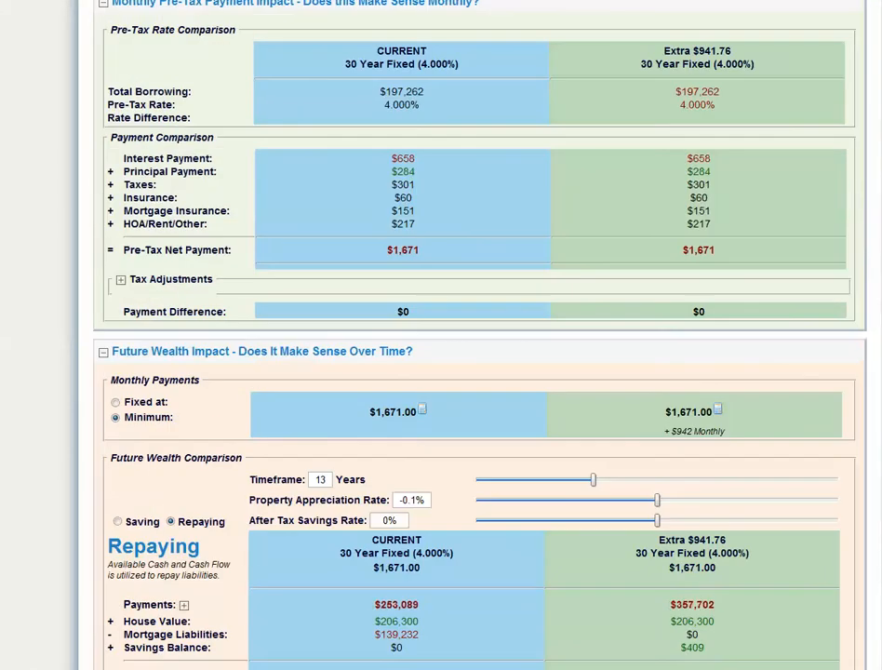
pyautogui.click(103, 4)
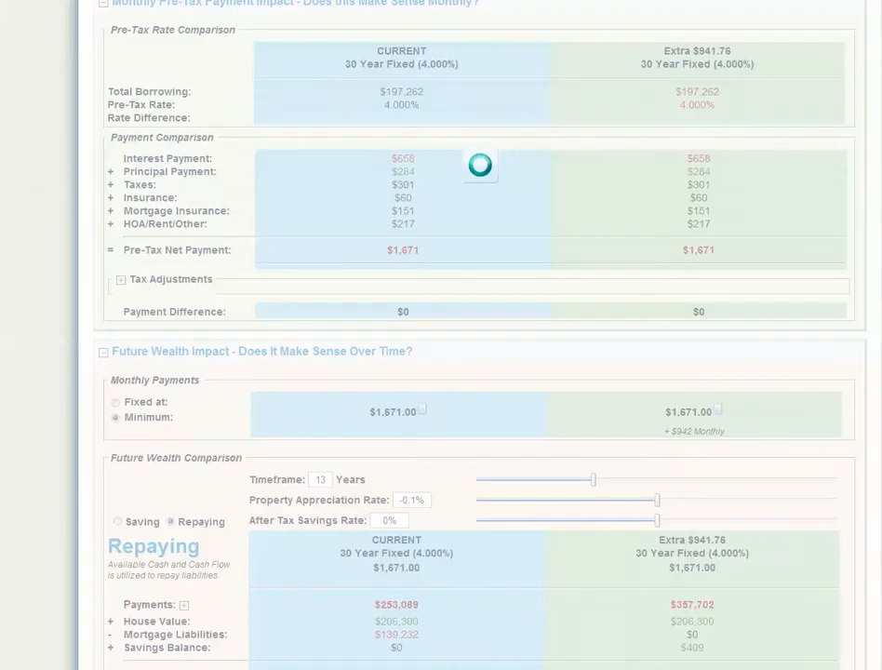
pyautogui.scroll(7, 480, 372)
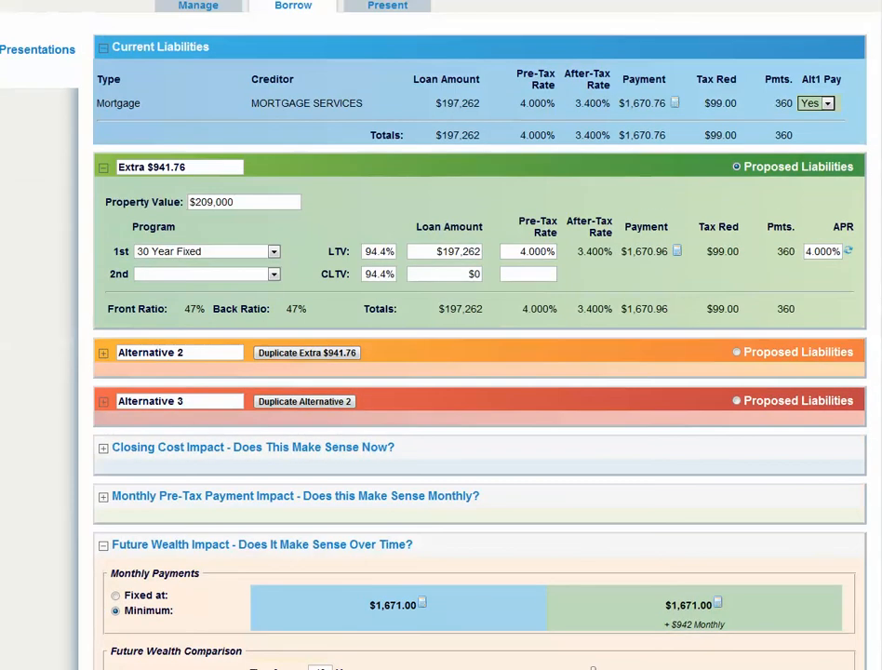
# Set the property appreciation rate in the future wealth comparison to 0%
pyautogui.scroll(-7, 479, 372)
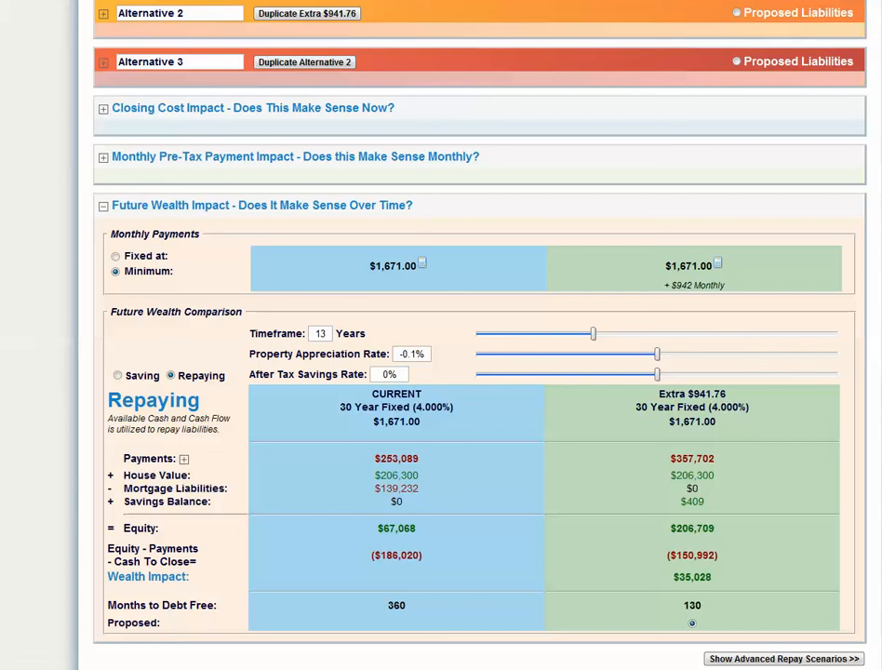
pyautogui.click(411, 354)
pyautogui.write('0')
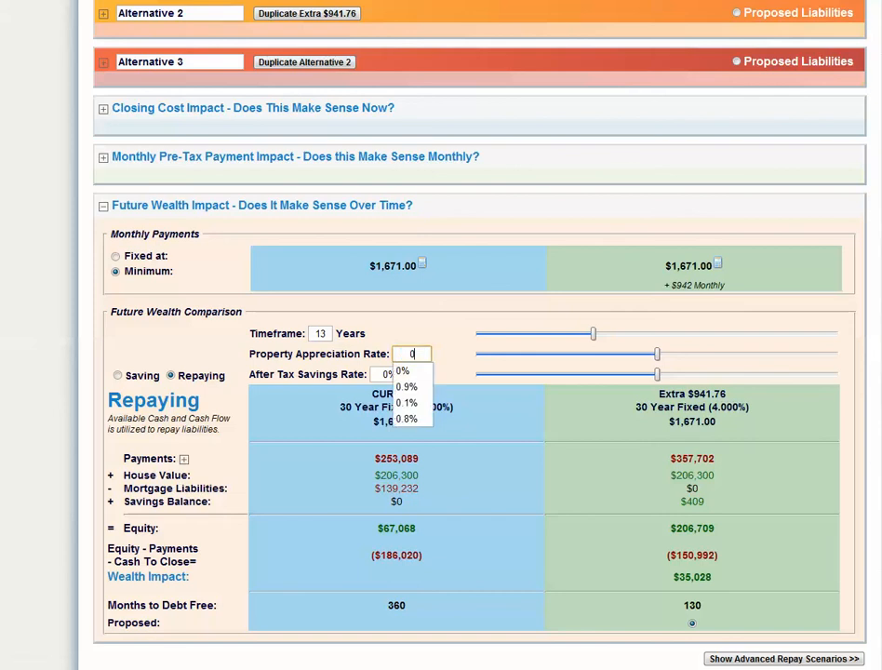
pyautogui.press('Return')
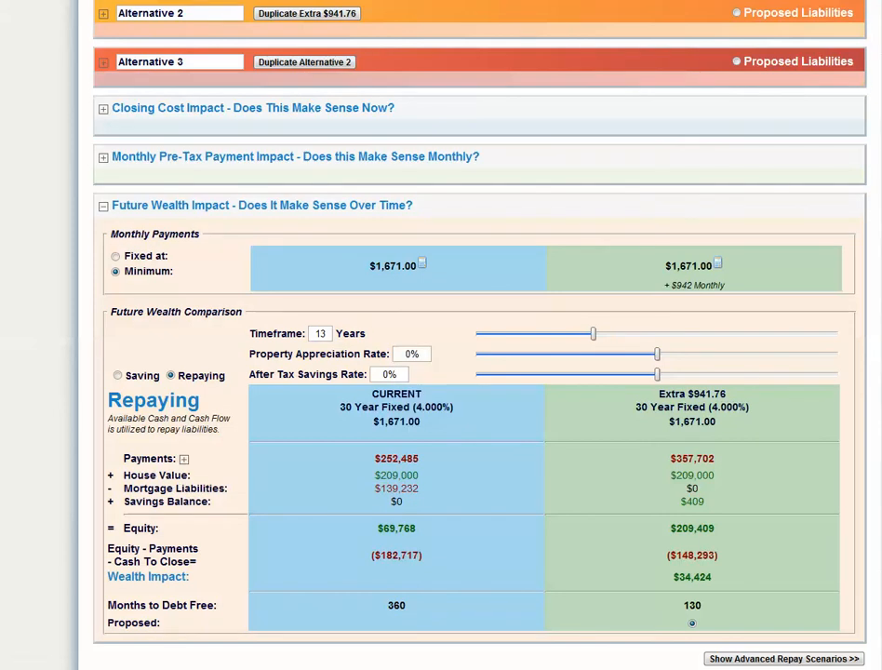